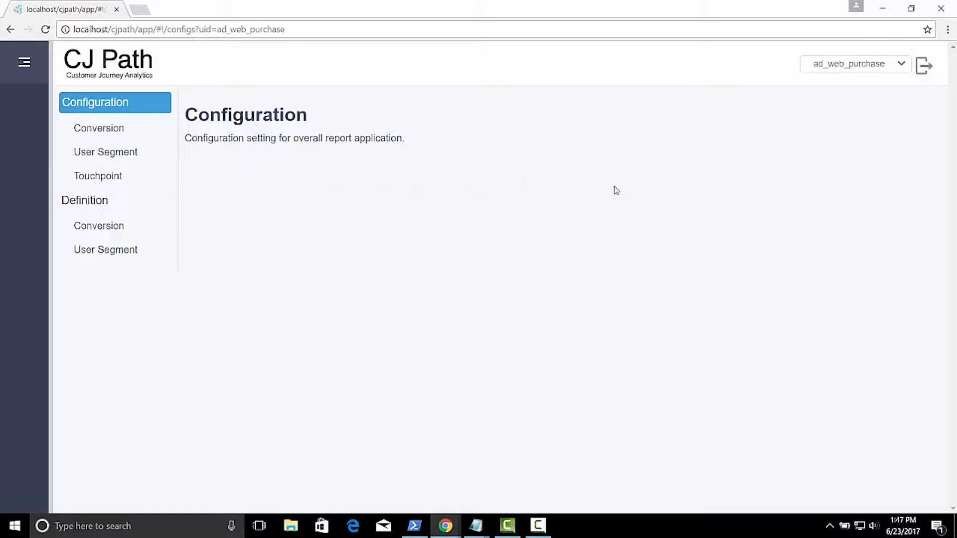
Switch to the apache_log project and start a new conversion definition named "Free Trial Sign Up"
left_click(856, 72)
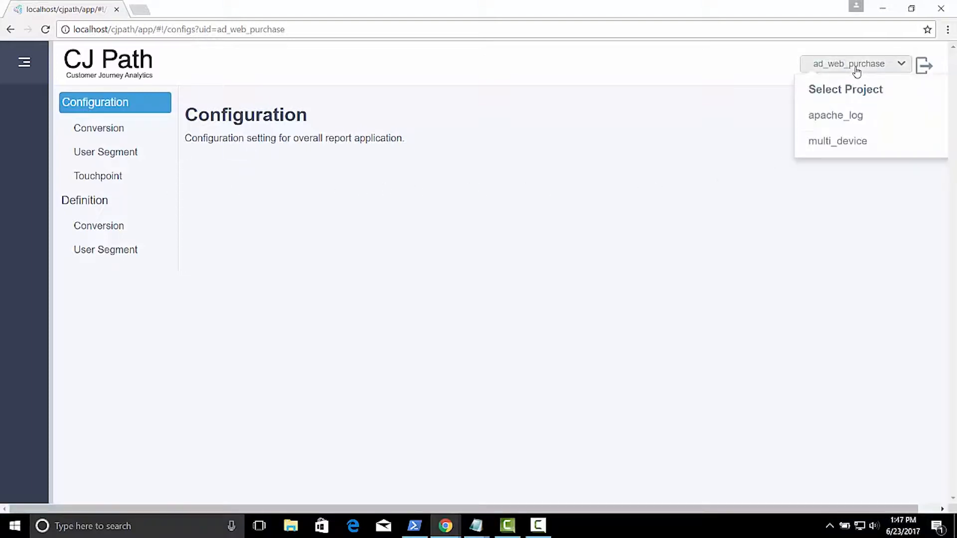
left_click(858, 118)
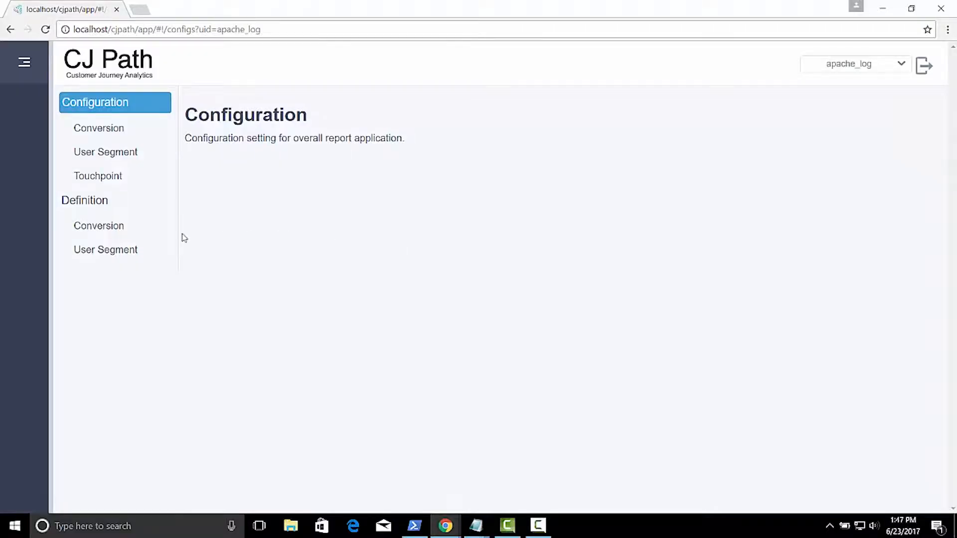
left_click(105, 230)
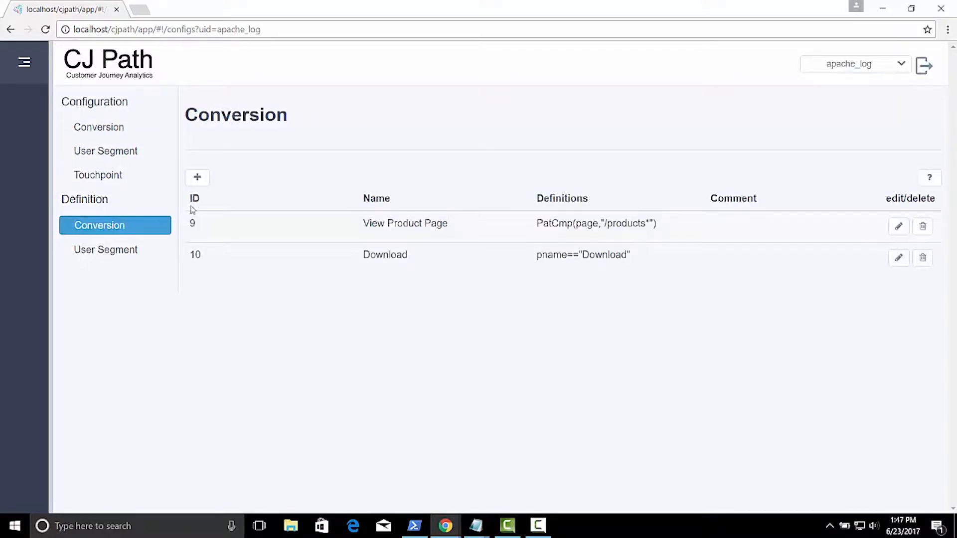
left_click(201, 180)
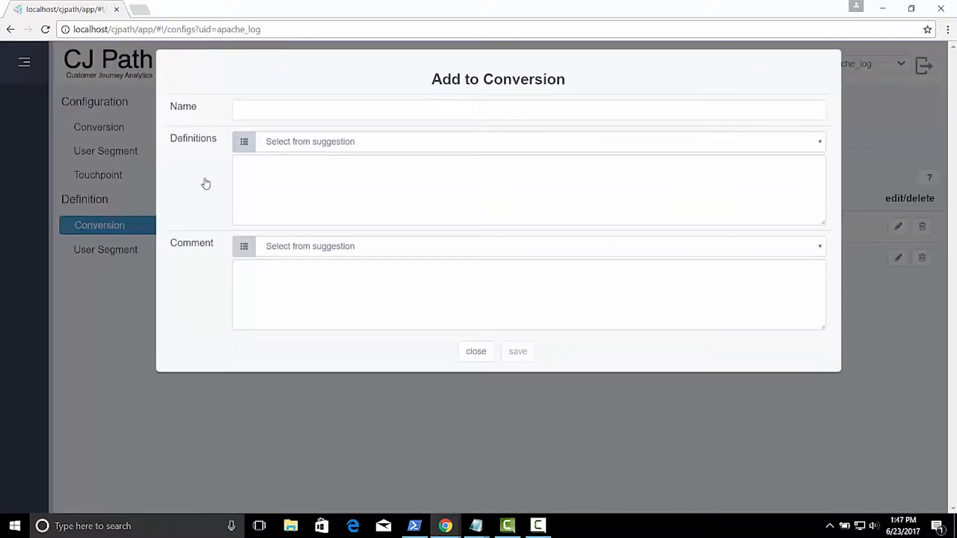
left_click(259, 122)
type("Free Trial Sign Up")
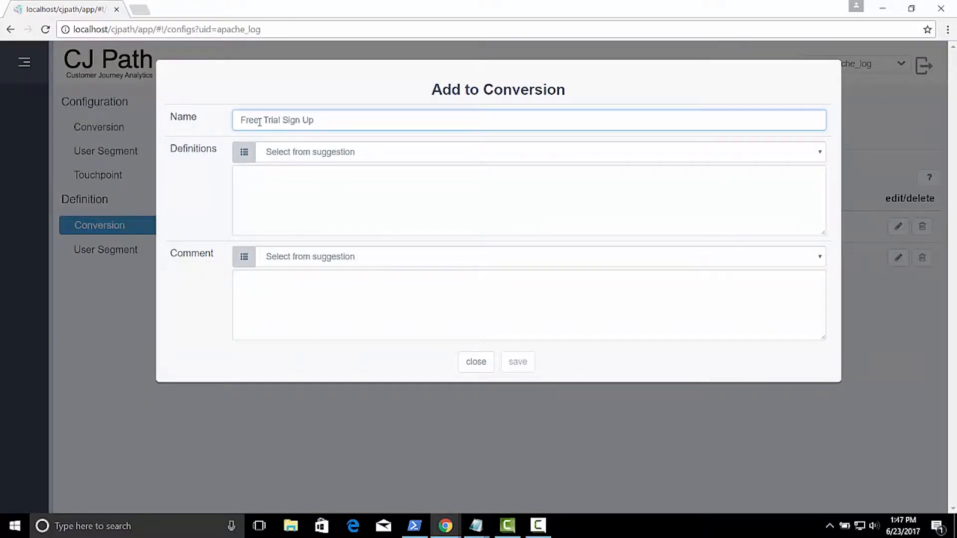
Fill the definition from the pname=="Download" suggestion, change it to pname=="Trial", and save the conversion definition without a comment
left_click(287, 152)
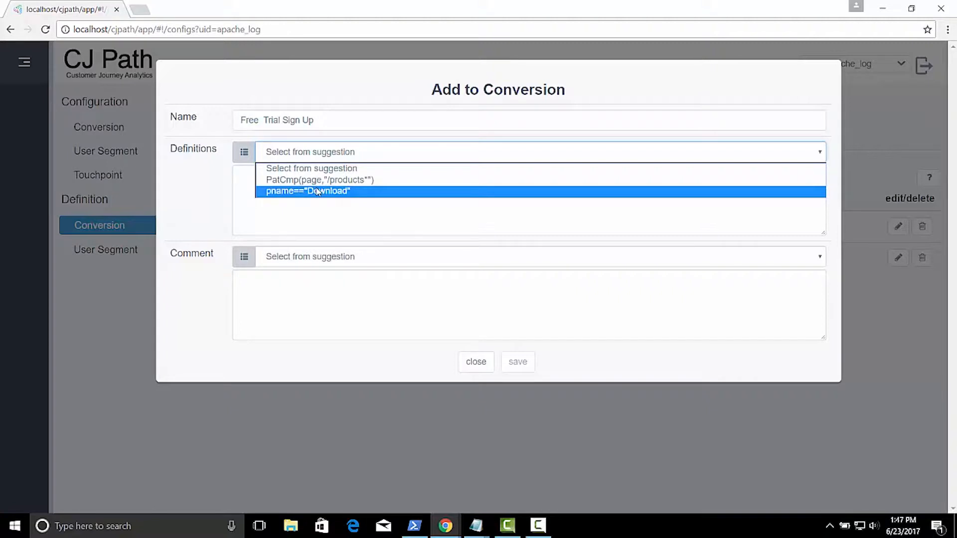
left_click(318, 192)
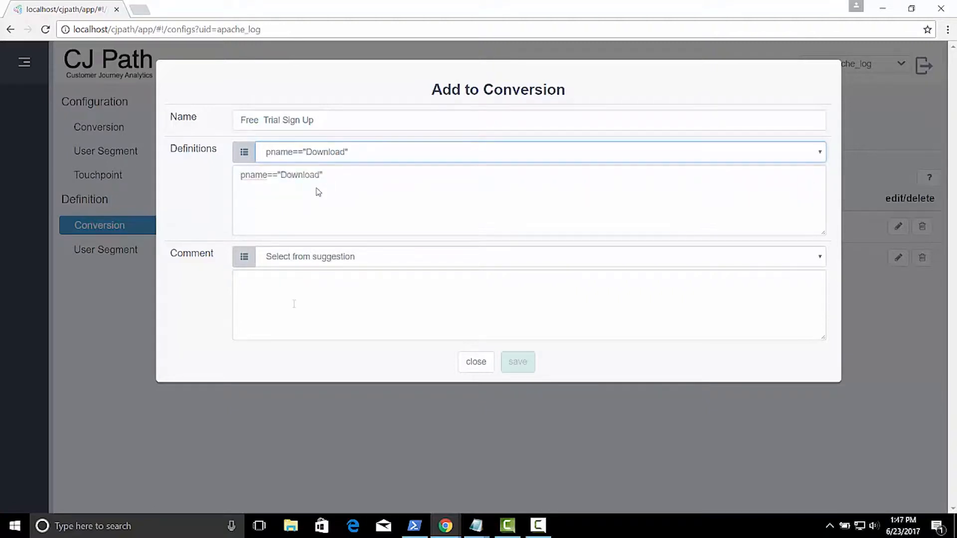
double_click(317, 192)
type("Trial")
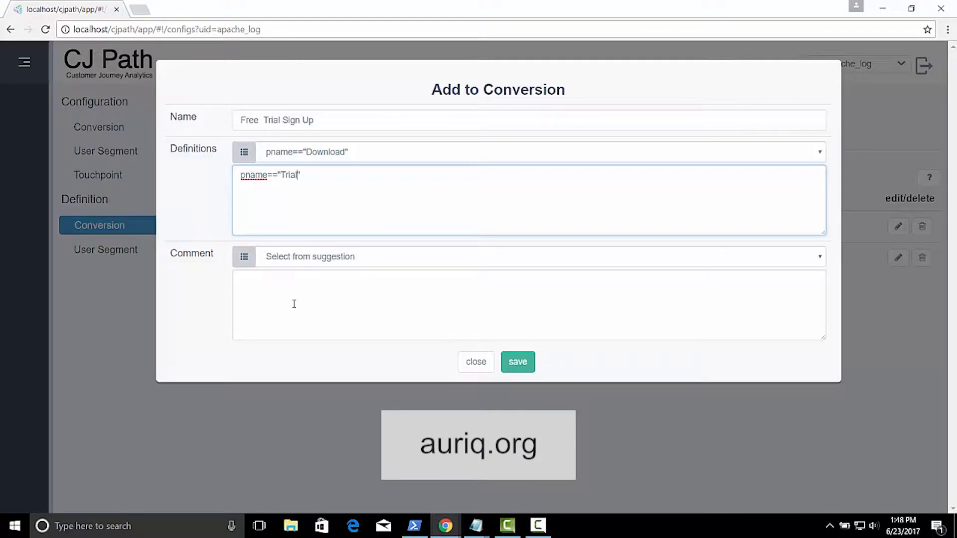
left_click(294, 304)
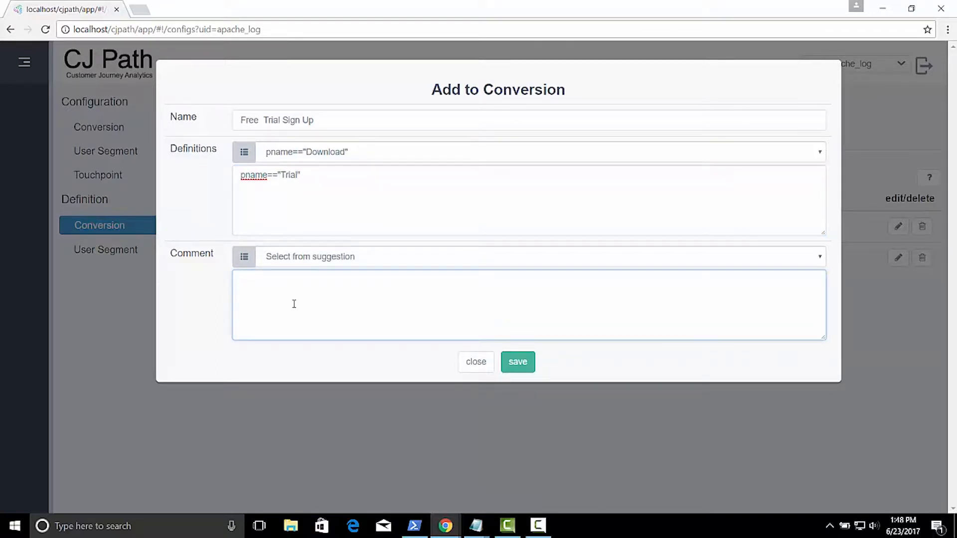
left_click(521, 366)
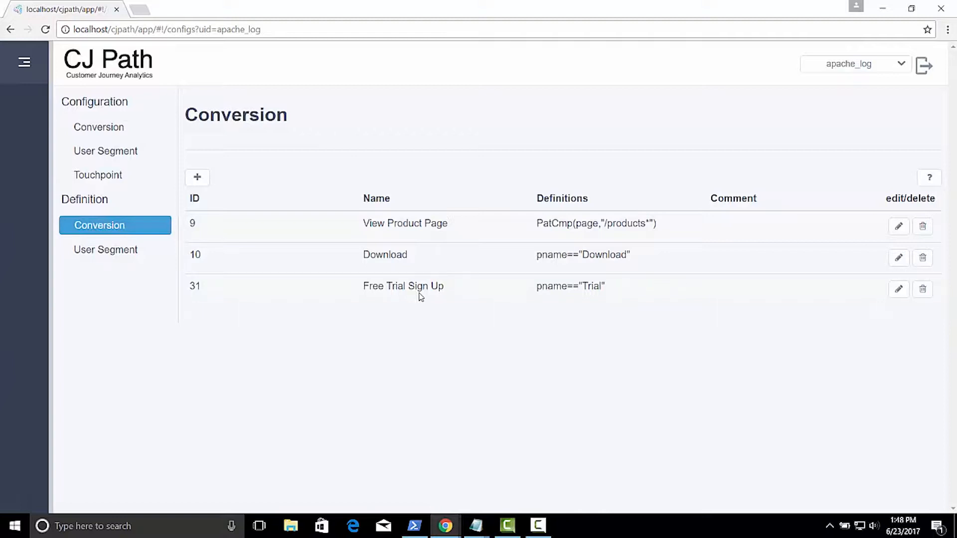
Add a conversion configuration named "Trial Sign Up" with the Free Trial Sign Up condition and save it
left_click(100, 129)
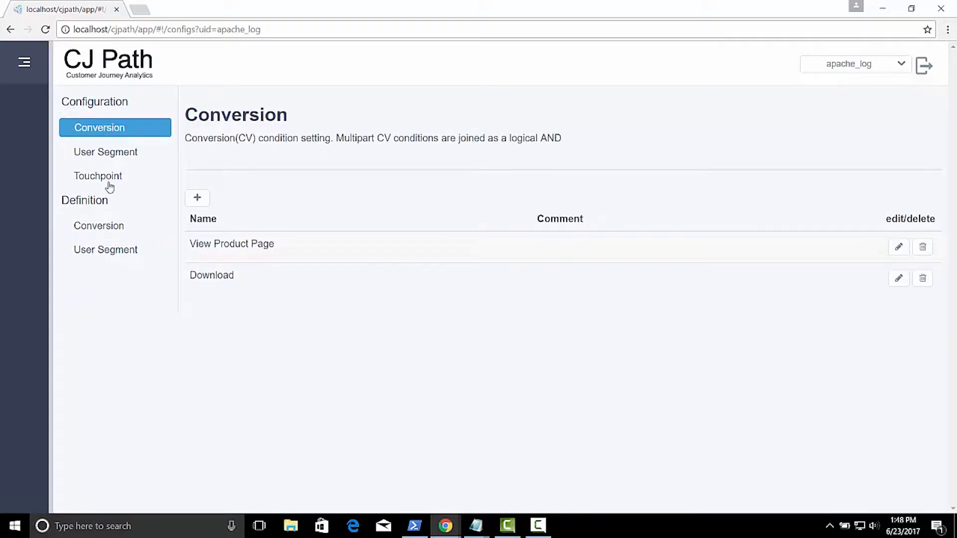
left_click(197, 197)
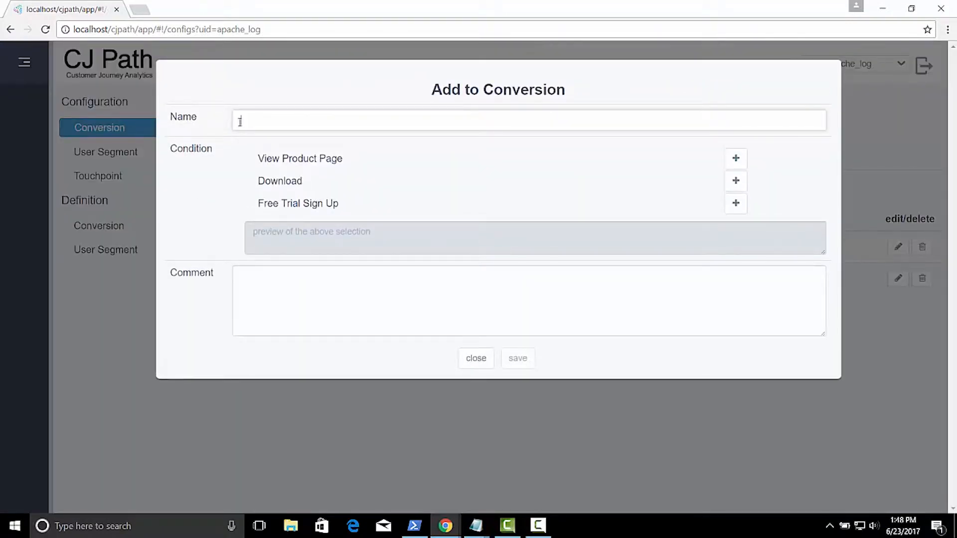
left_click(239, 122)
type("Trial Sign Up")
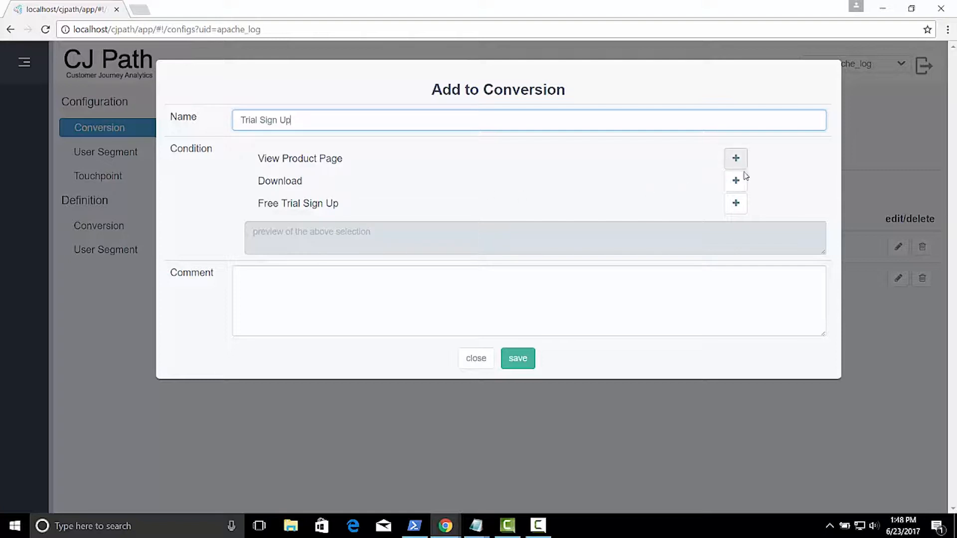
left_click(737, 207)
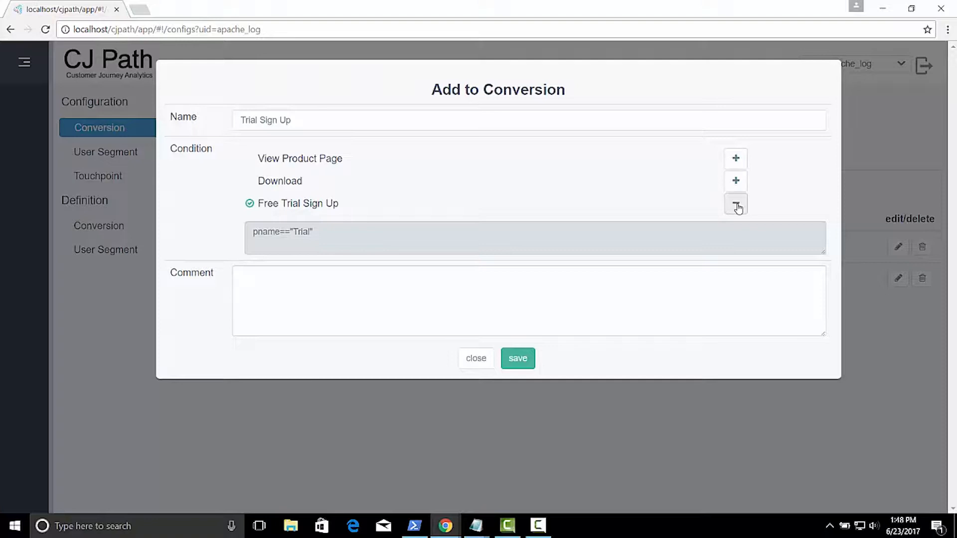
left_click(490, 308)
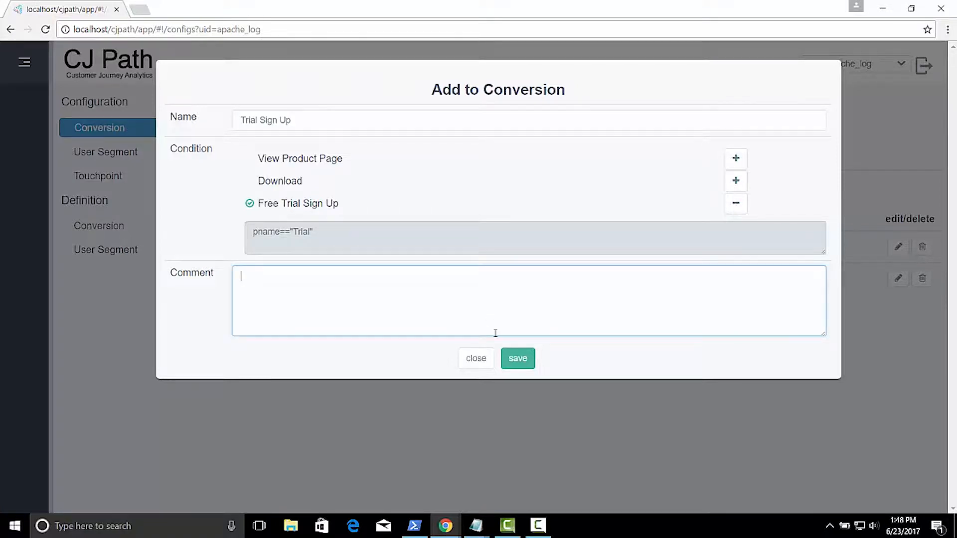
left_click(518, 359)
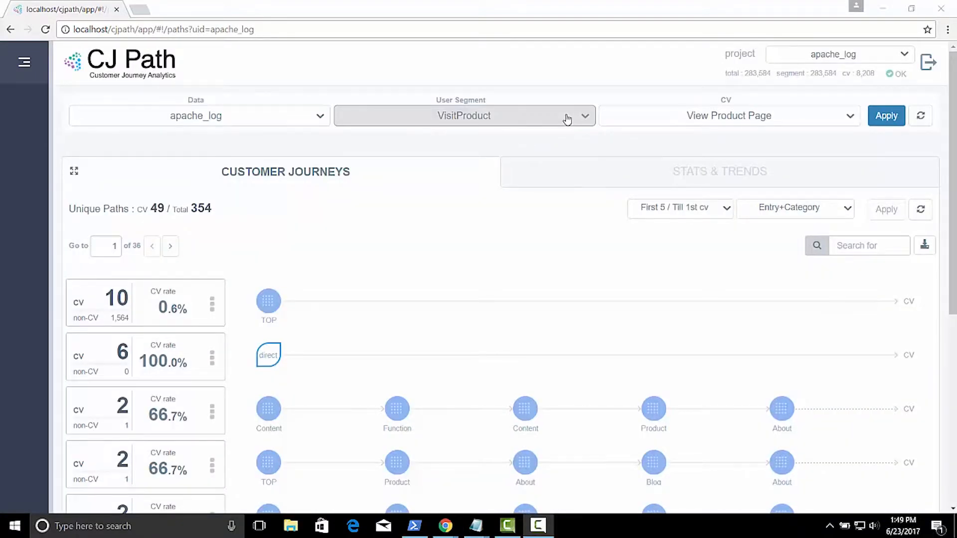
Apply the "all" by-device user segment and the Trial Sign Up conversion to the customer journeys report
left_click(567, 118)
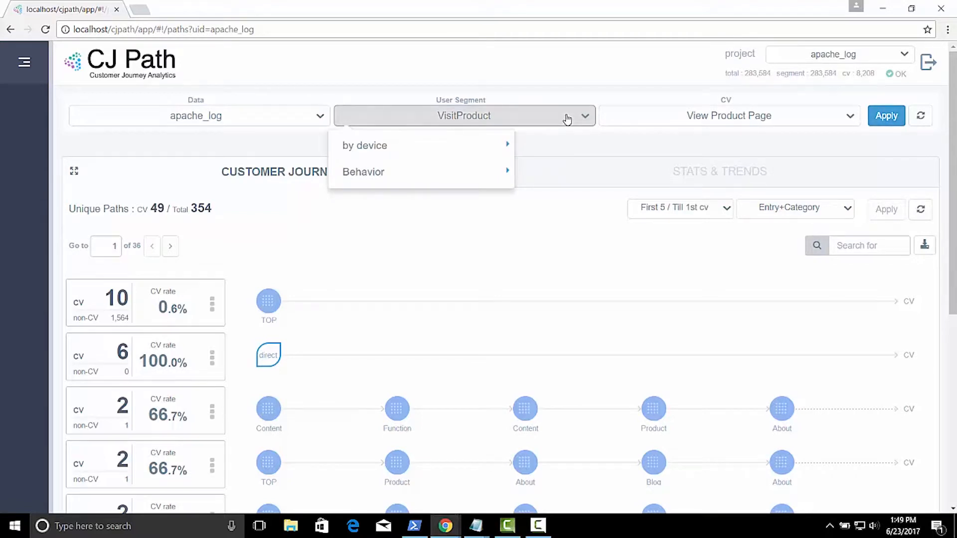
mouse_move(493, 156)
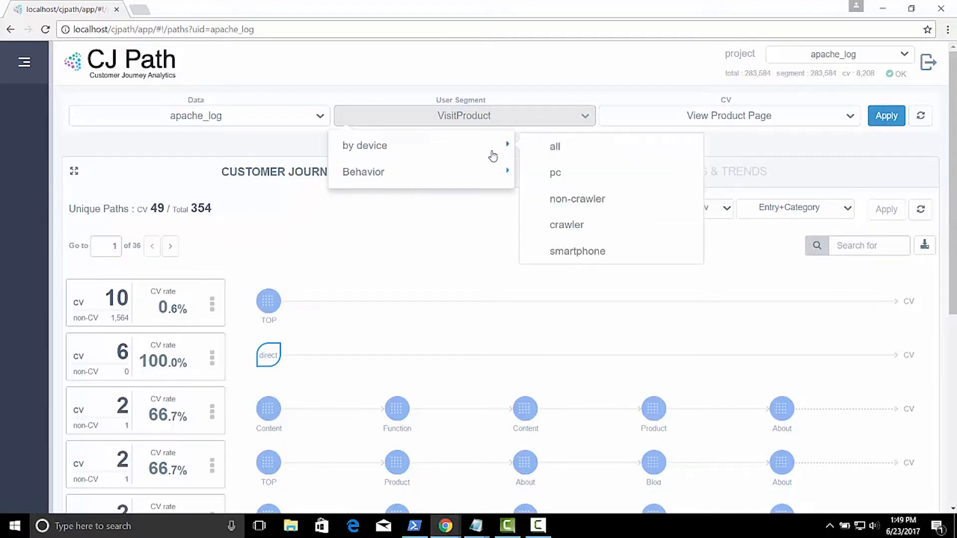
left_click(578, 156)
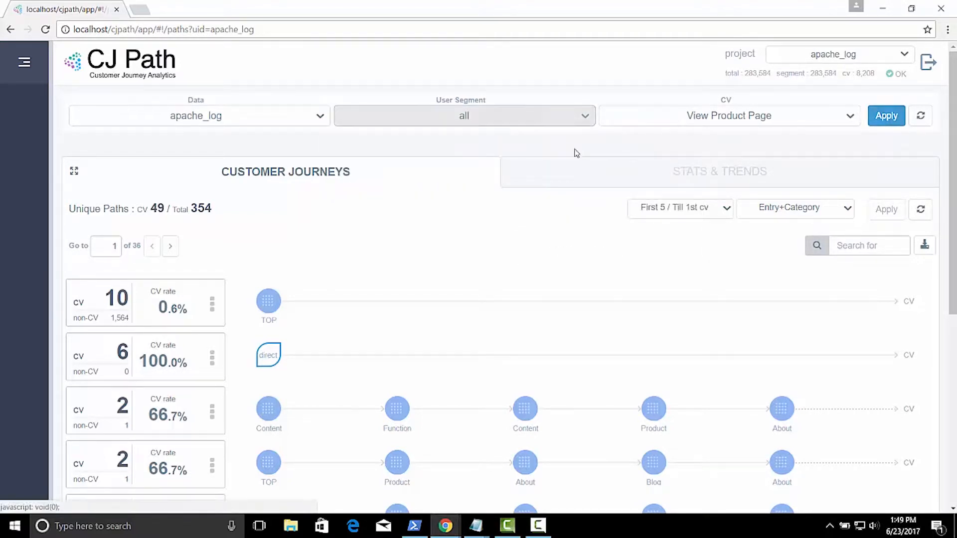
left_click(694, 125)
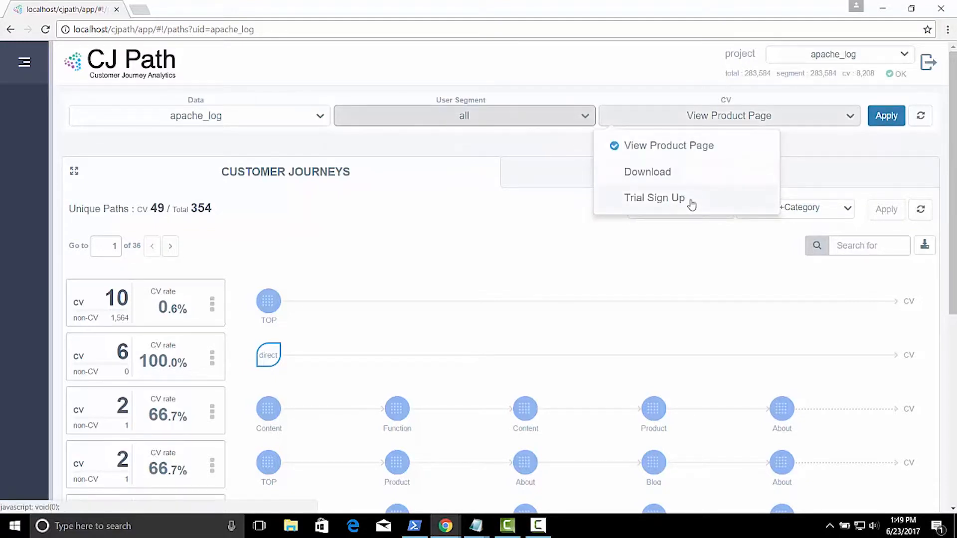
left_click(691, 199)
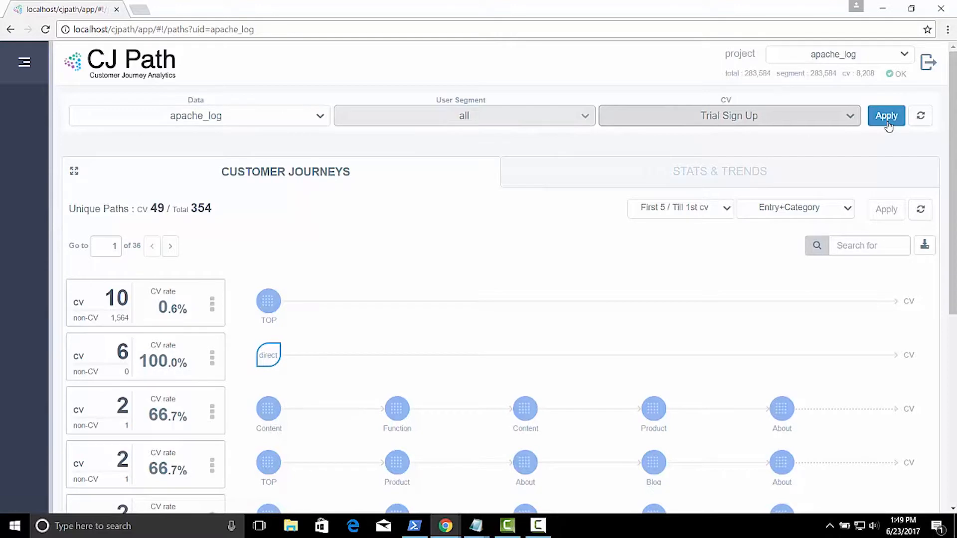
left_click(886, 120)
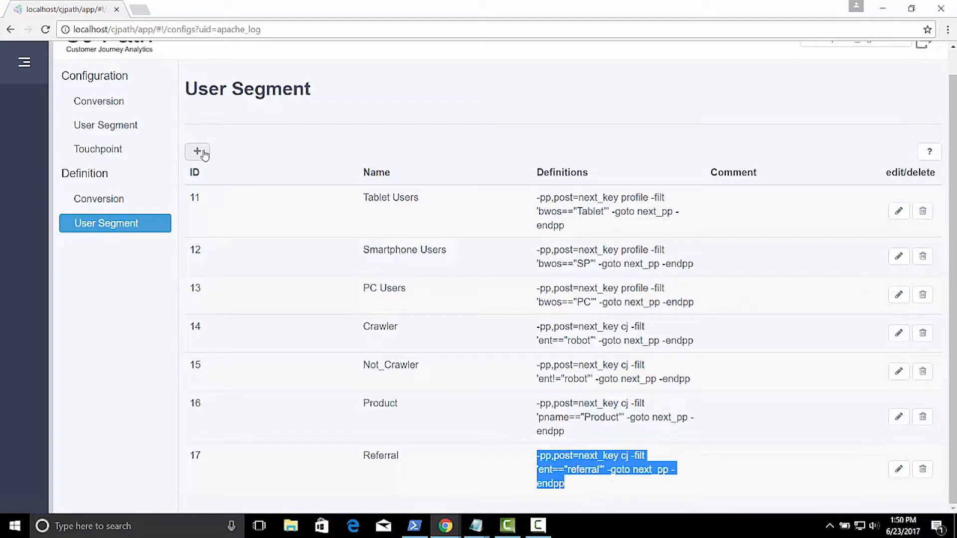
Add a user segment definition named "Organic Search" from the referral suggestion, changing its filter to ent=="organic", and save it
left_click(203, 154)
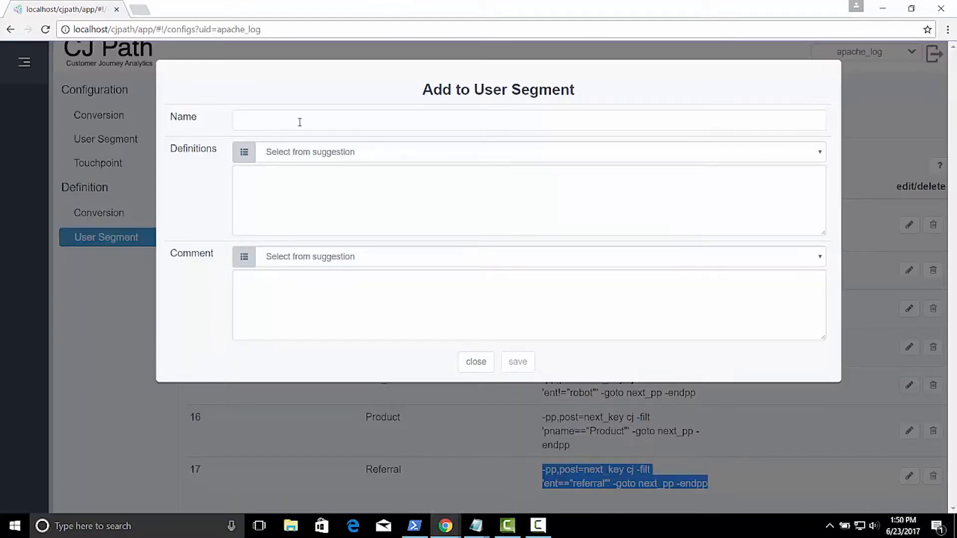
left_click(300, 123)
type("Organic Search")
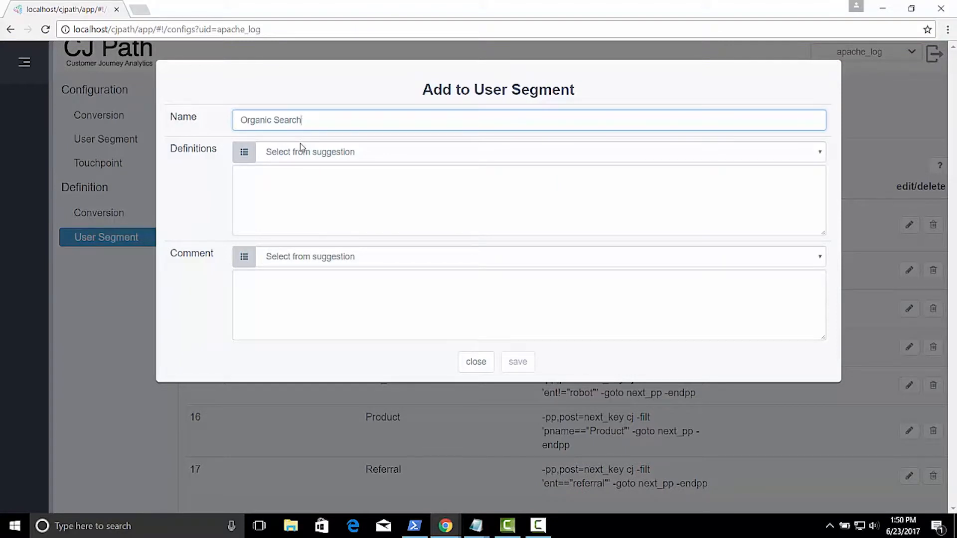
left_click(302, 150)
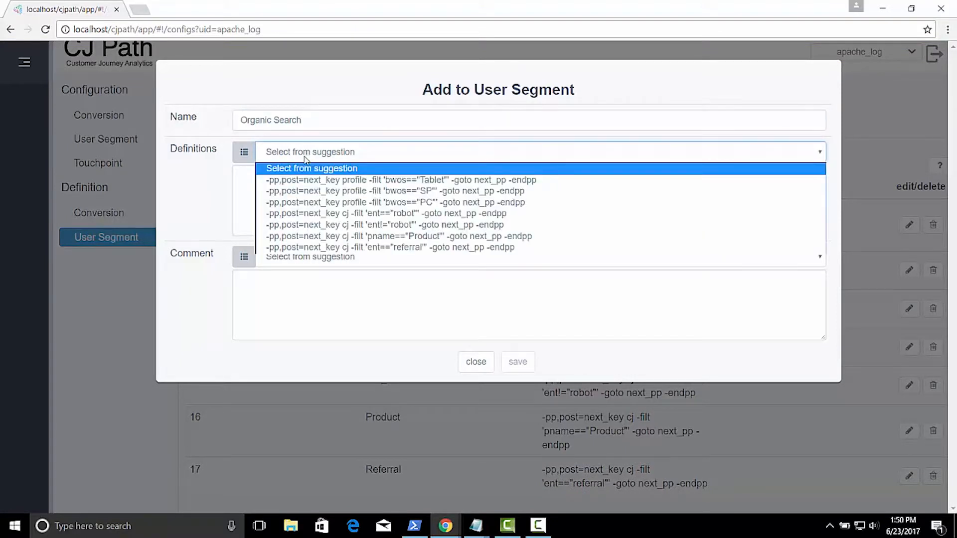
left_click(310, 248)
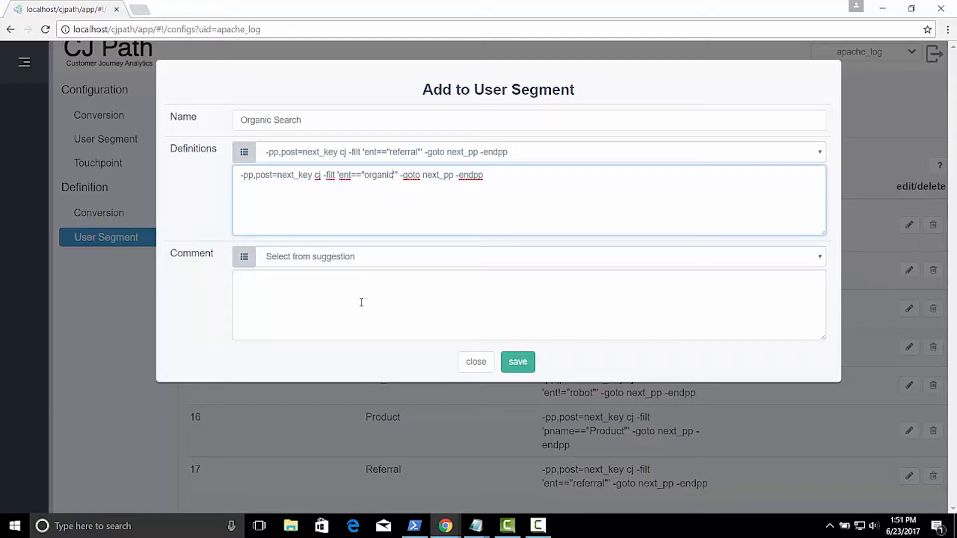
left_click(361, 302)
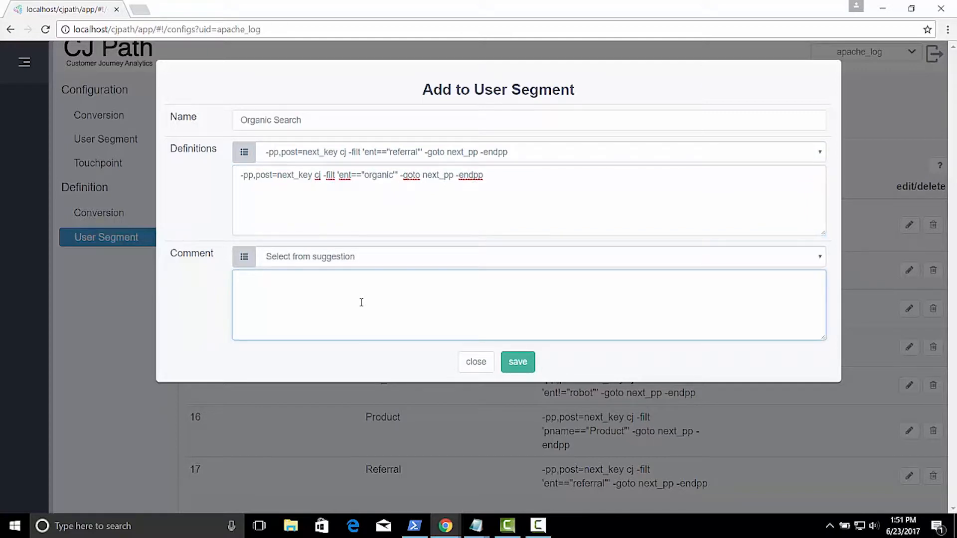
left_click(518, 363)
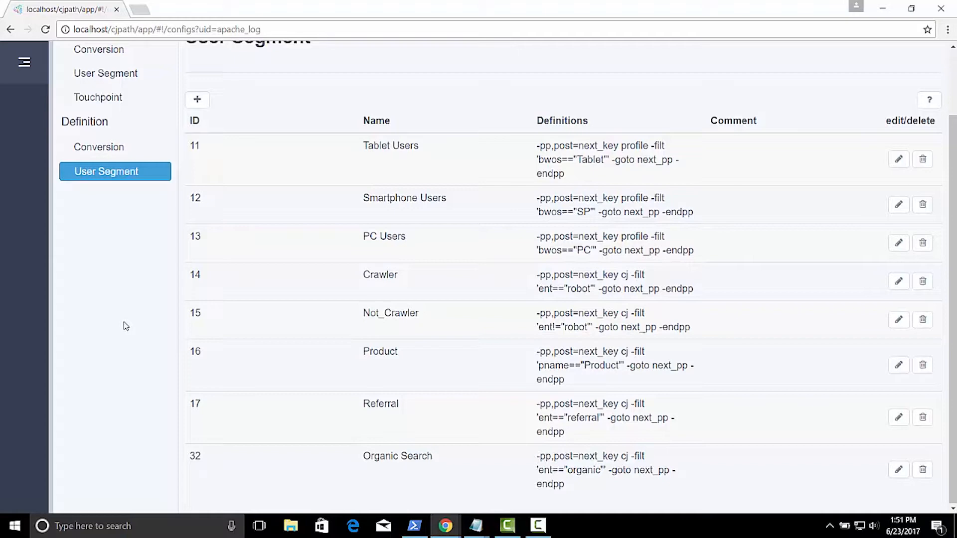
Start a new user segment configuration with the group name "Organic vs Ref"
scroll(126, 327, "up", 3)
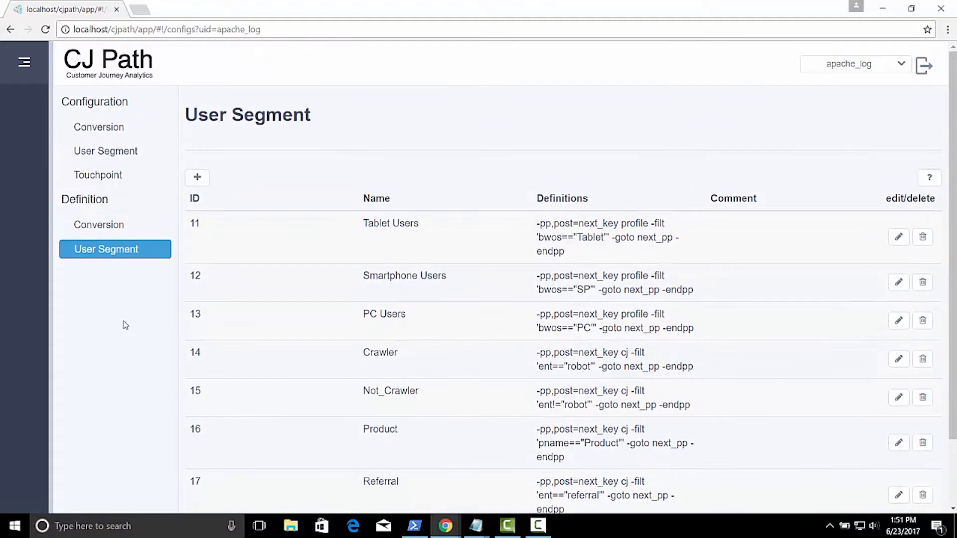
left_click(106, 154)
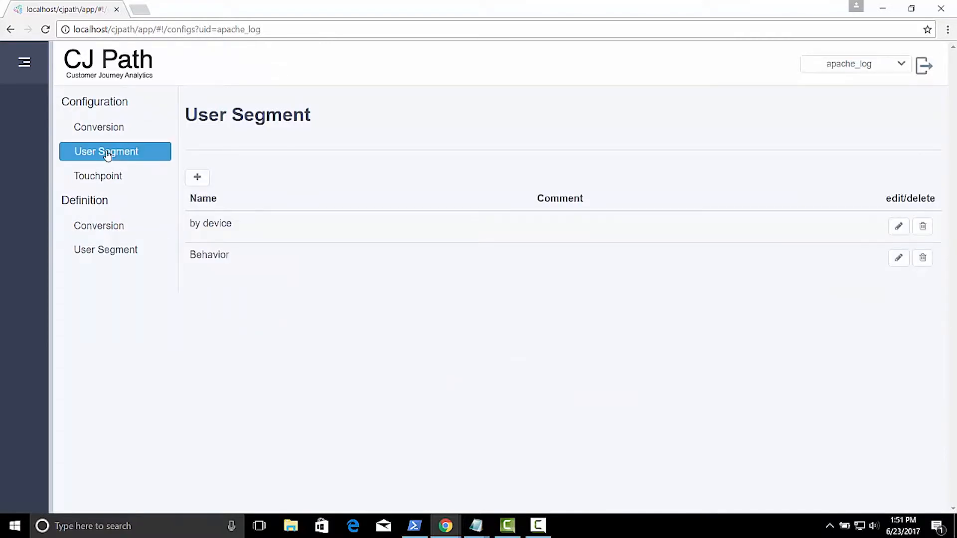
left_click(196, 180)
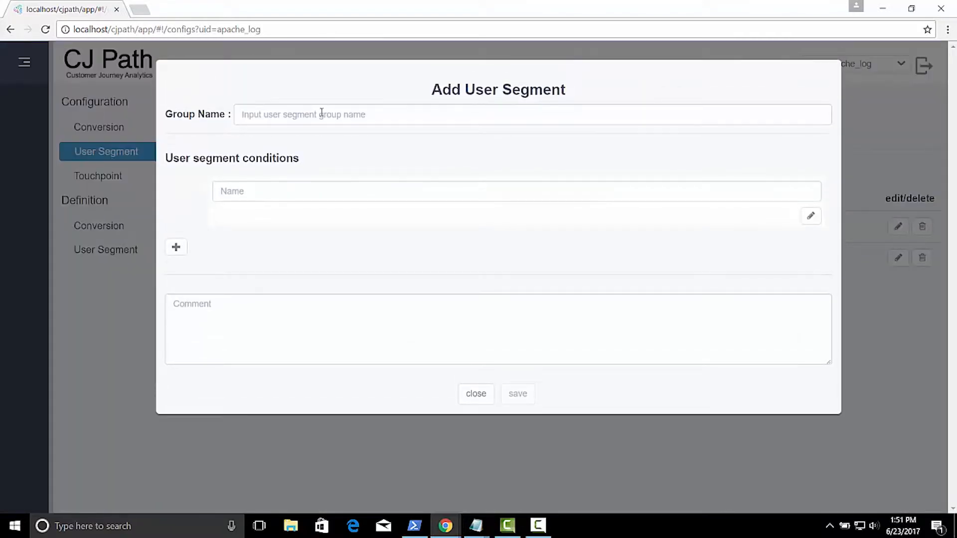
left_click(321, 112)
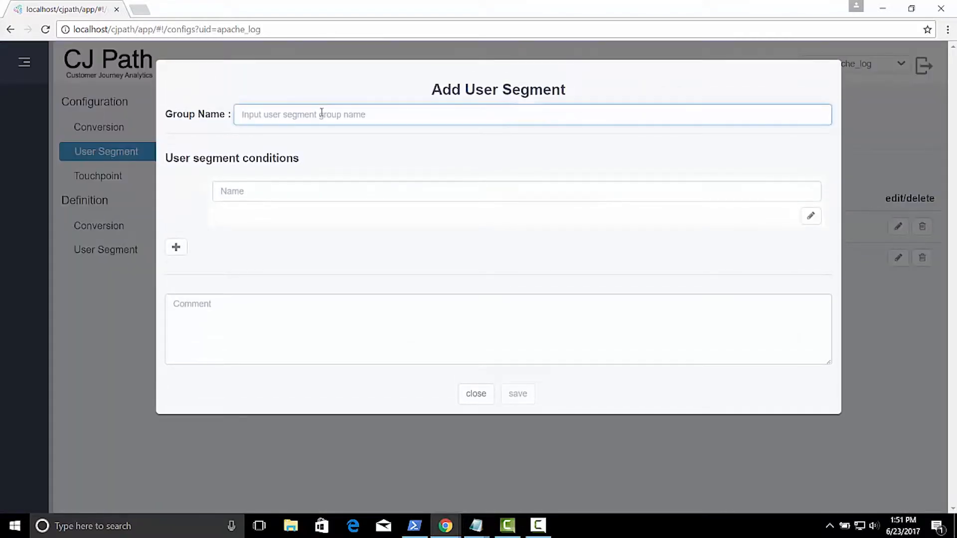
type("Organic vs Ref")
Add the conditions "Organic Search", "Referral" and "All" with their matching definitions, combining Referral and Organic Search for "All", and save the segment group
left_click(319, 192)
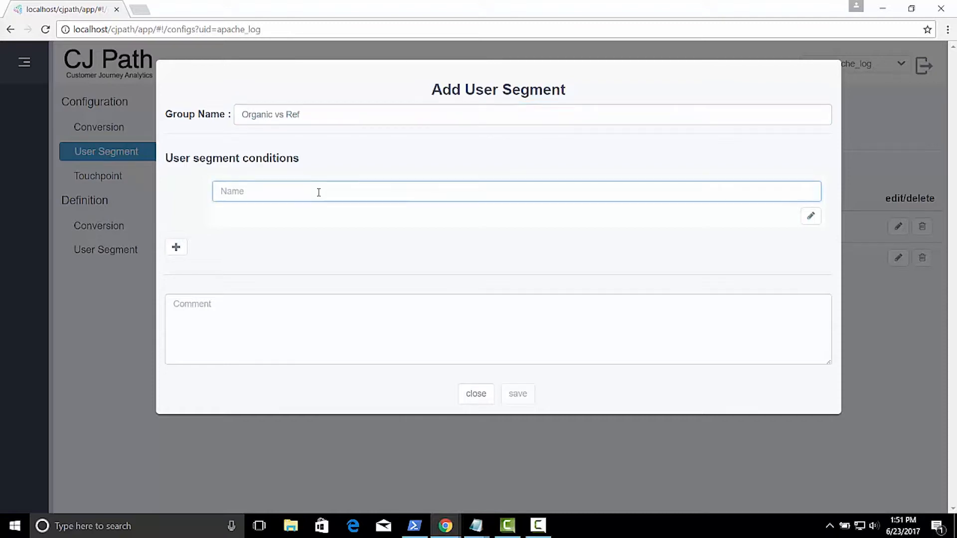
type("Organic Search")
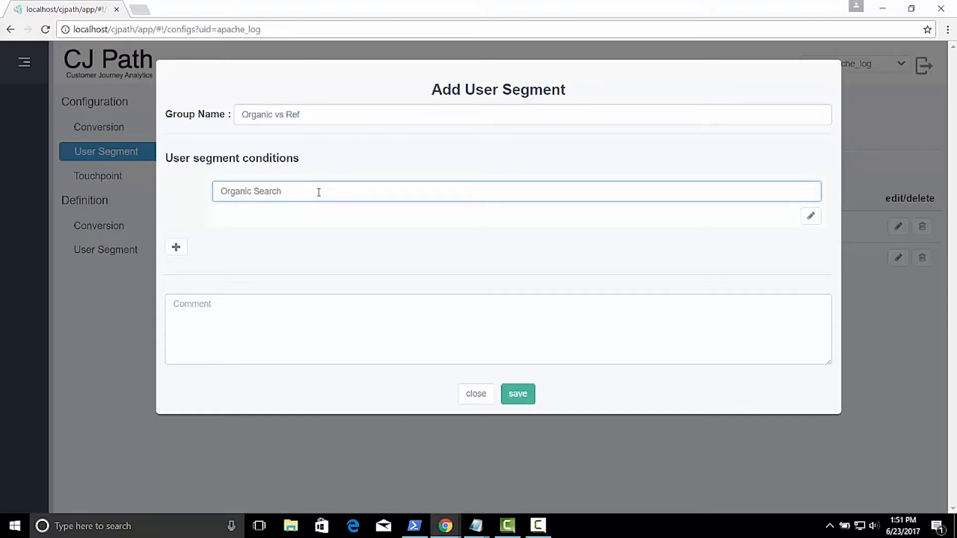
left_click(811, 216)
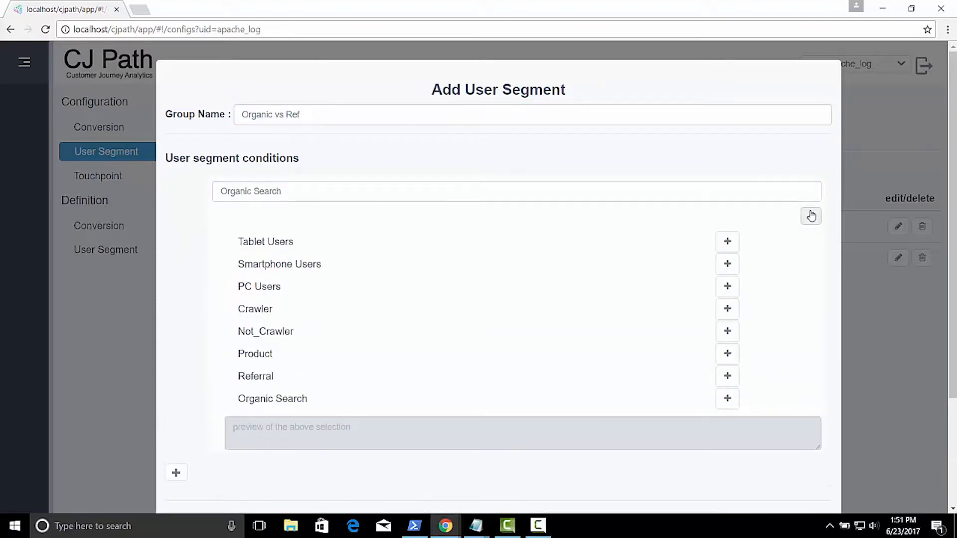
left_click(728, 400)
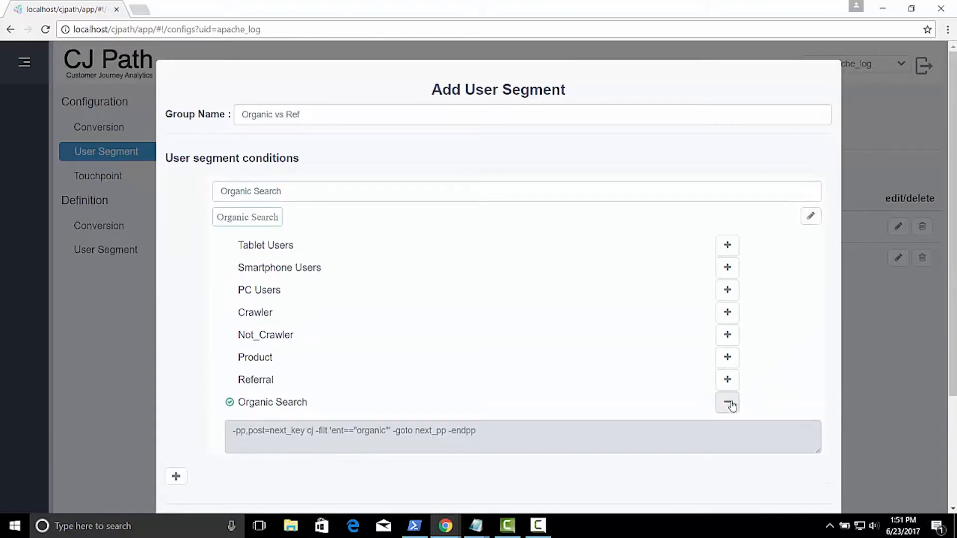
left_click(811, 217)
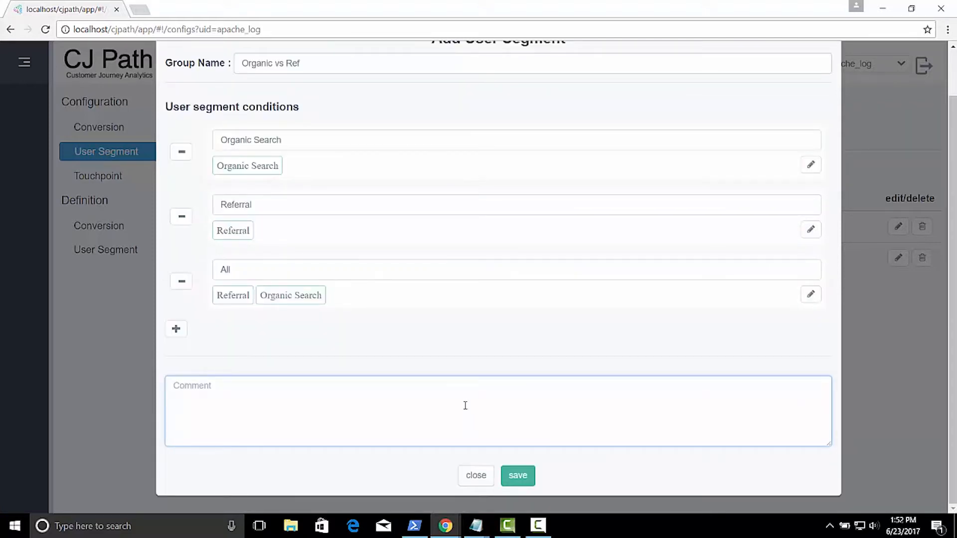
left_click(518, 476)
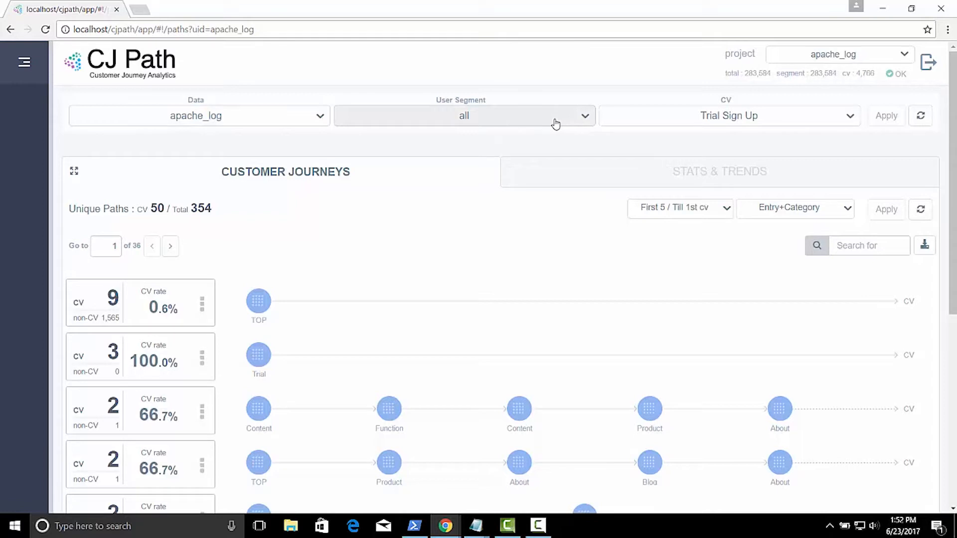
Apply the Organic Search user segment from the Organic vs Ref group to the customer journeys report and look through the paths
left_click(556, 124)
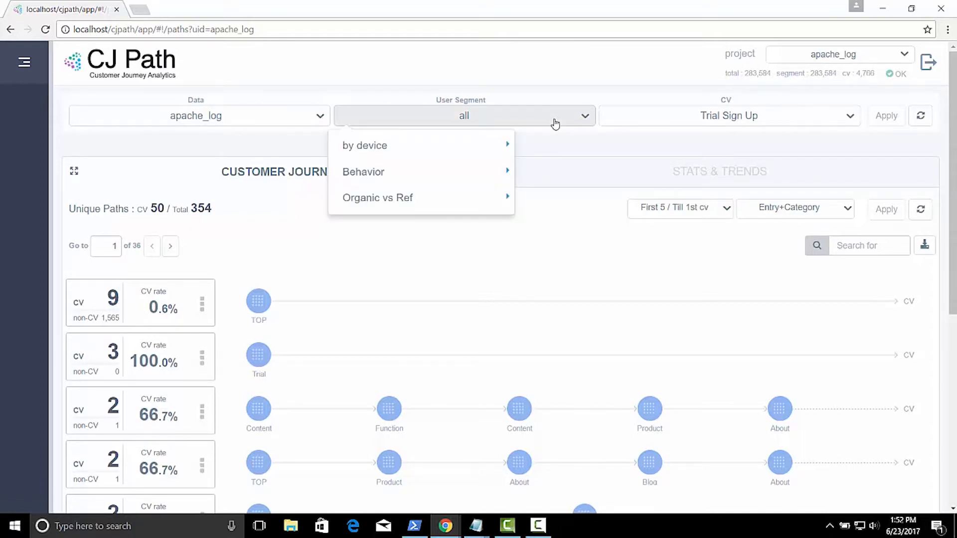
mouse_move(493, 200)
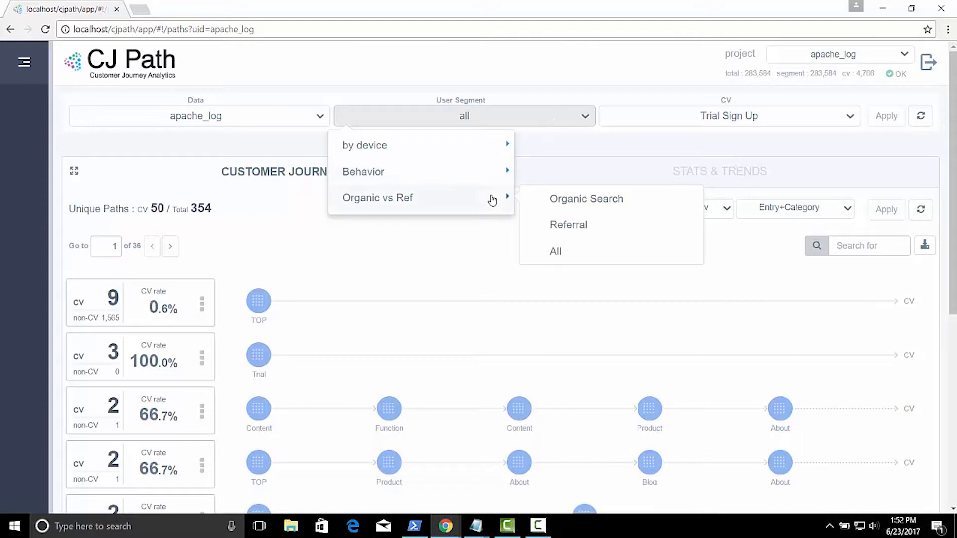
left_click(572, 208)
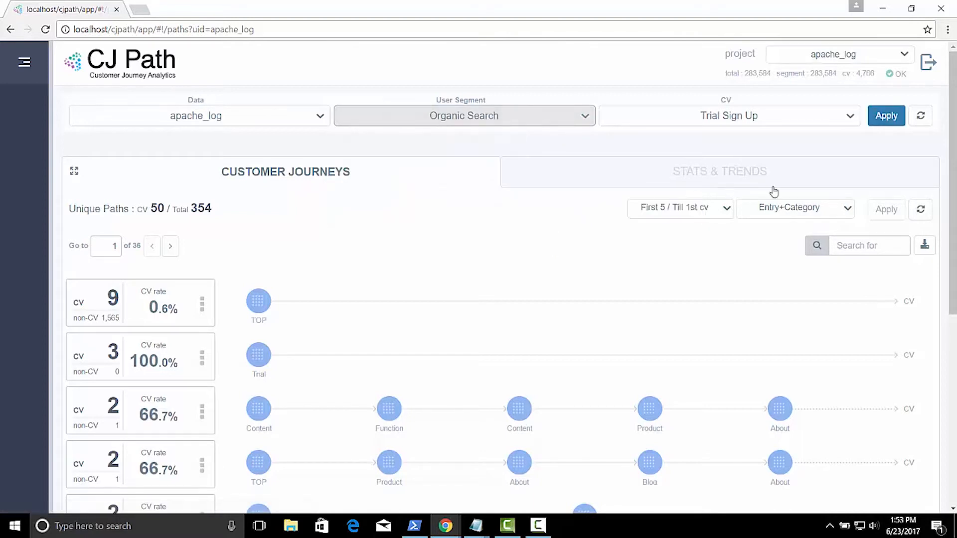
left_click(888, 122)
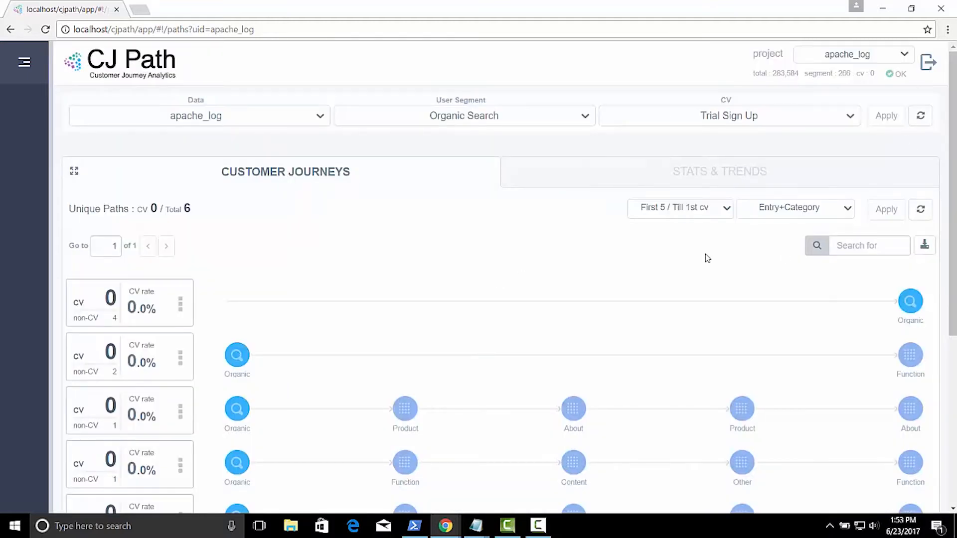
scroll(492, 259, "down", 3)
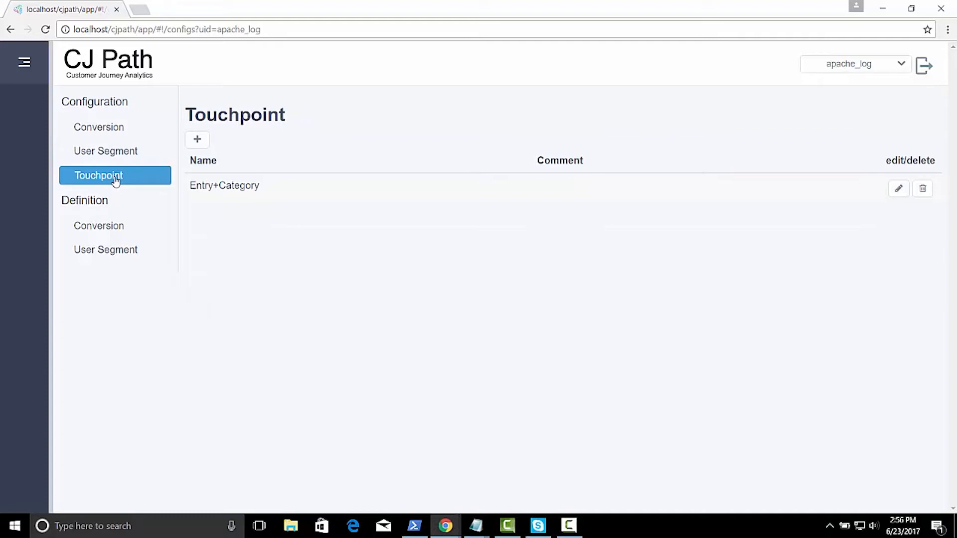
Start a new touchpoint configuration with the group name "Page and Search"
left_click(197, 139)
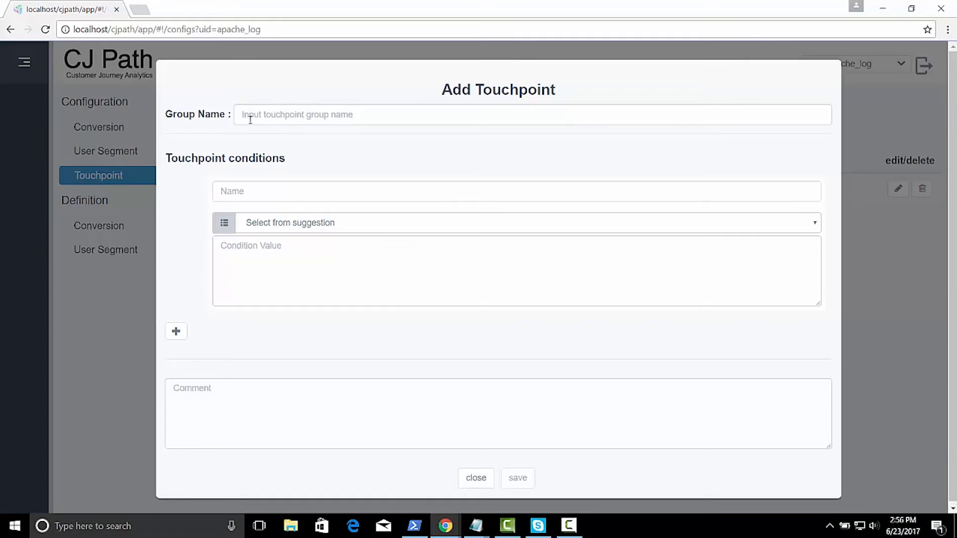
left_click(250, 120)
type("Page and Search")
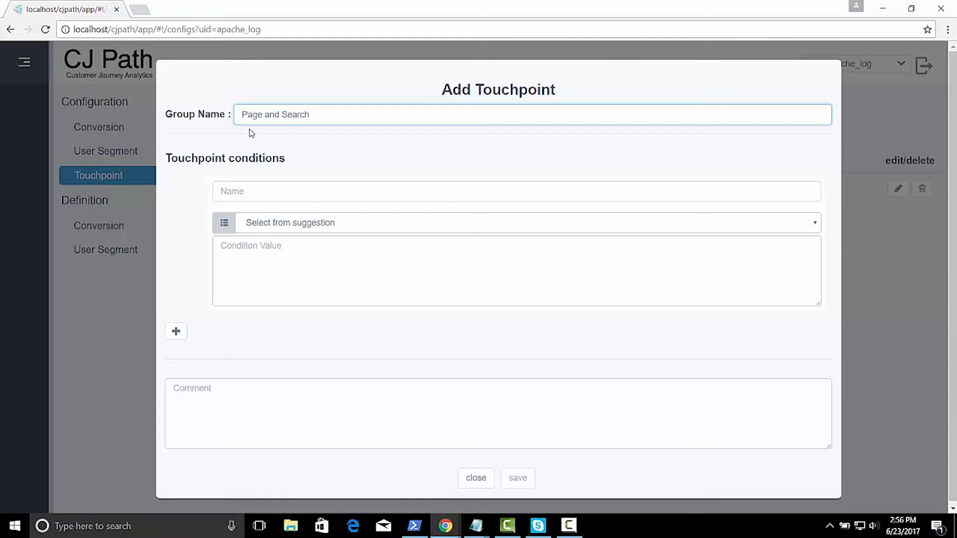
Define a "Page" condition evaluating "Page:"+pname for web sources and a "Search Key" condition evaluating "Organic:"+skey for organic entries, and save the touchpoint group
left_click(249, 199)
type("Page")
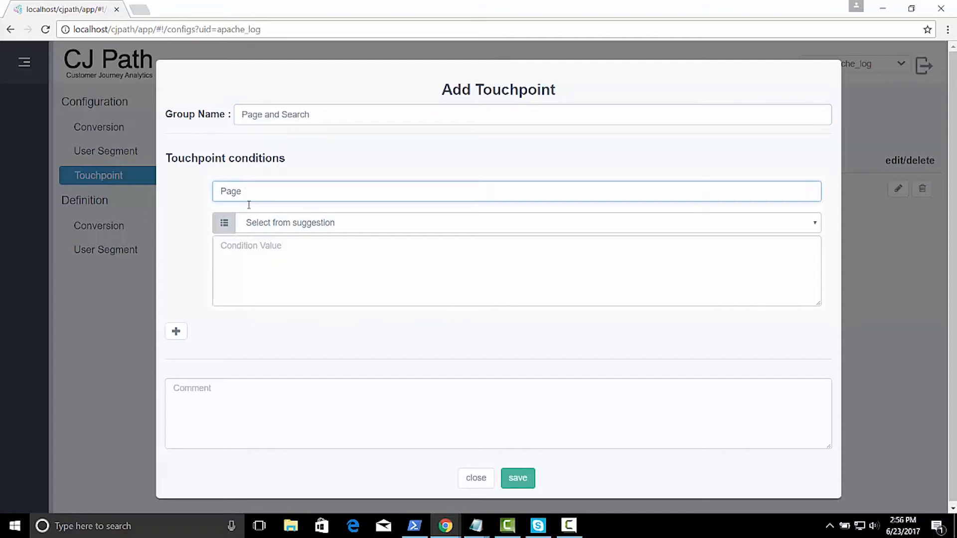
left_click(288, 224)
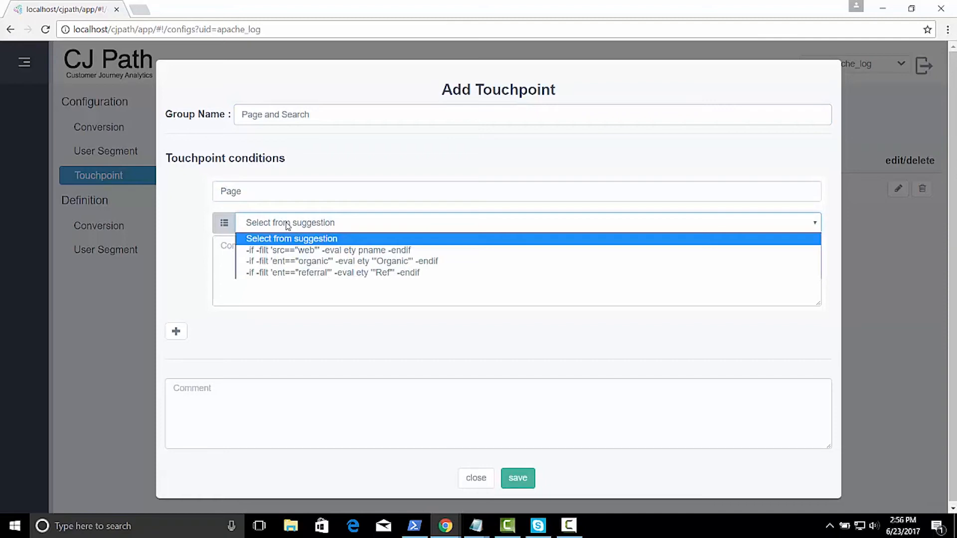
left_click(303, 251)
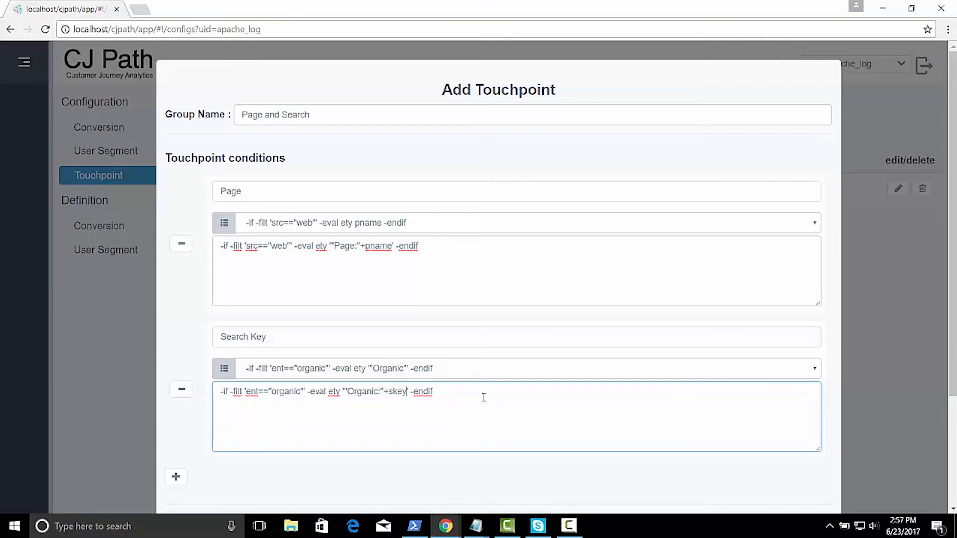
scroll(484, 398, "down", 3)
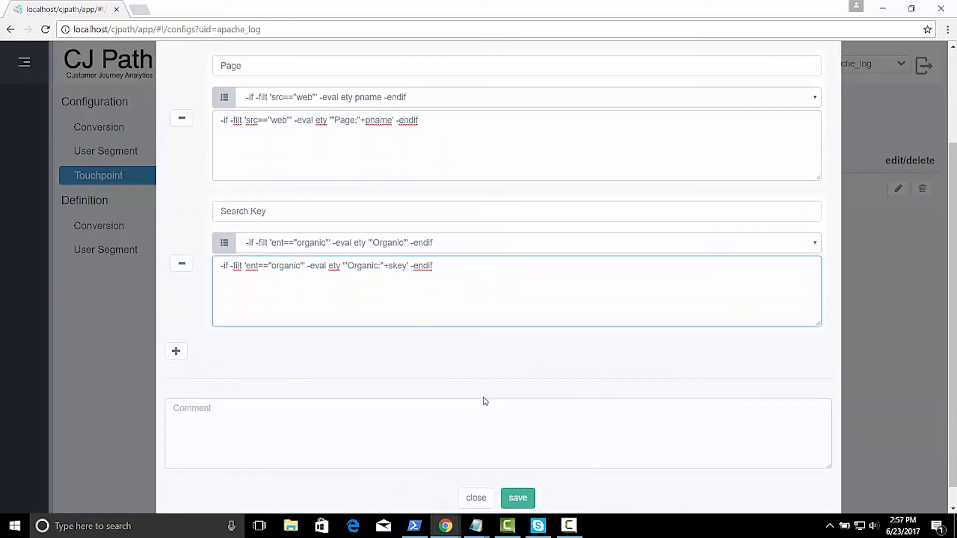
scroll(485, 401, "down", 1)
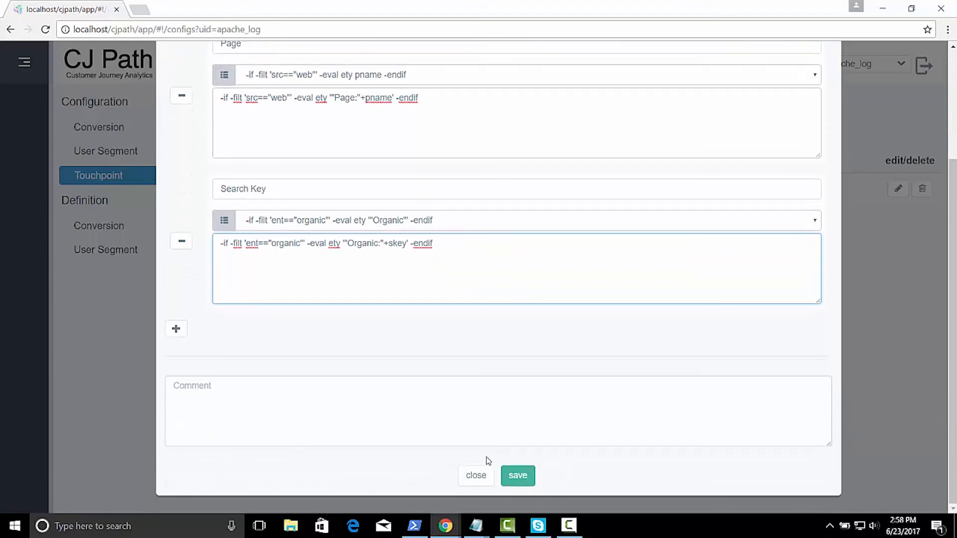
left_click(518, 476)
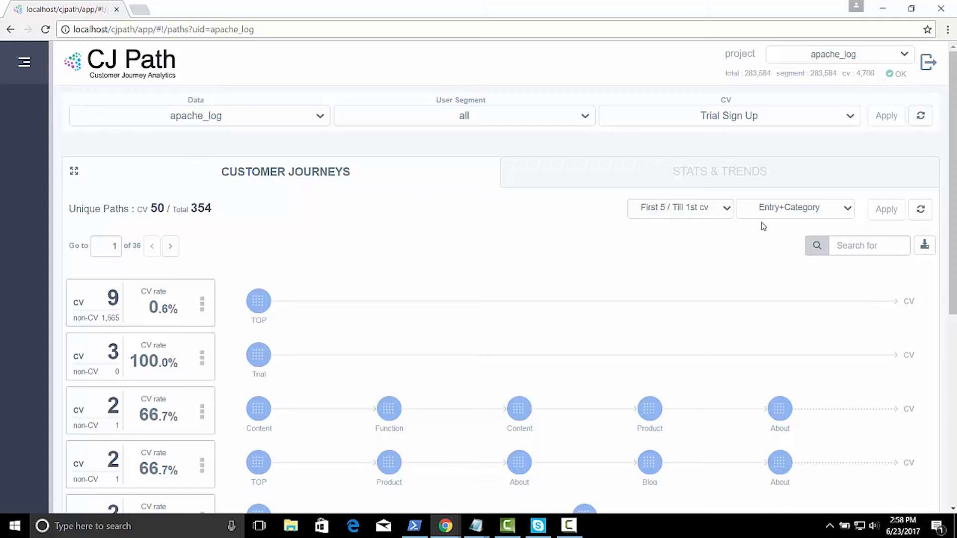
Apply the Page and Search touchpoint group to the customer journeys report and look over the paths
left_click(781, 212)
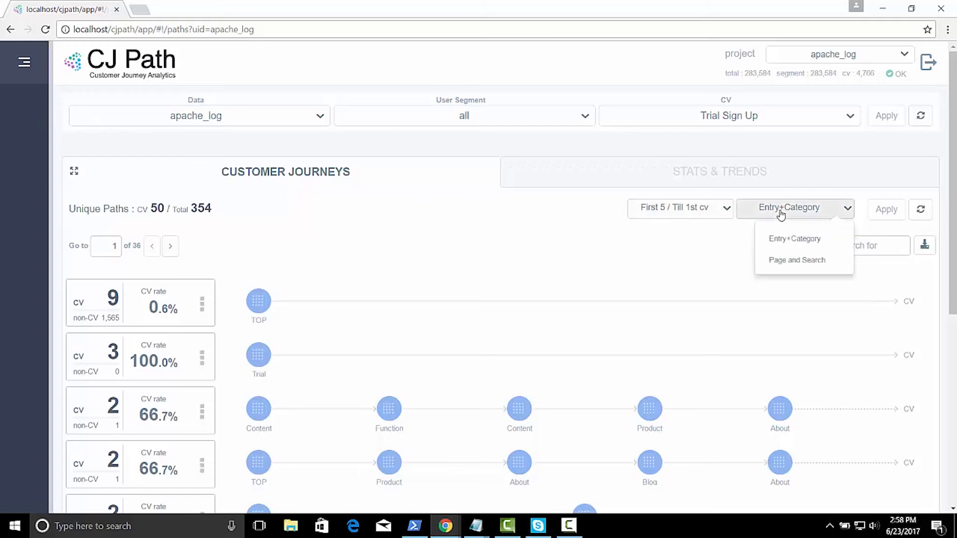
left_click(797, 261)
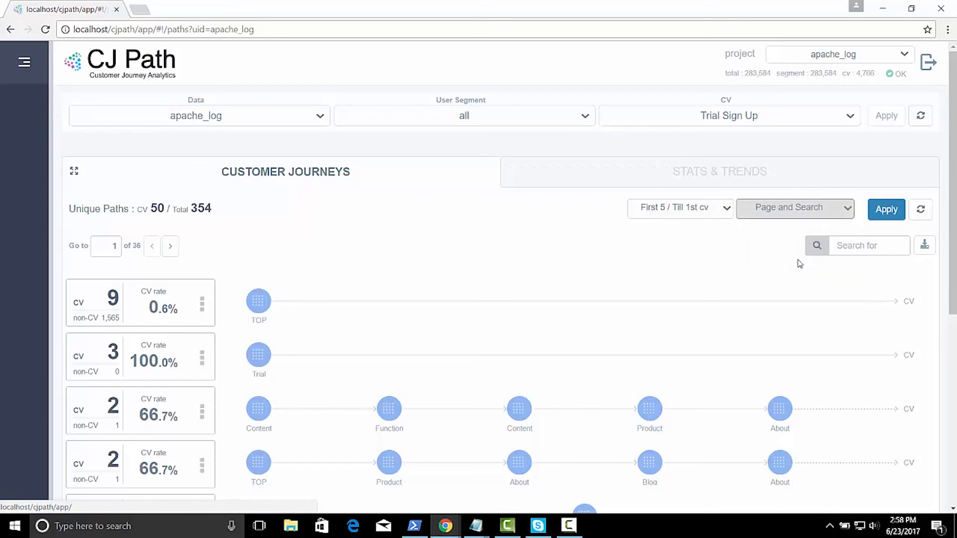
left_click(893, 213)
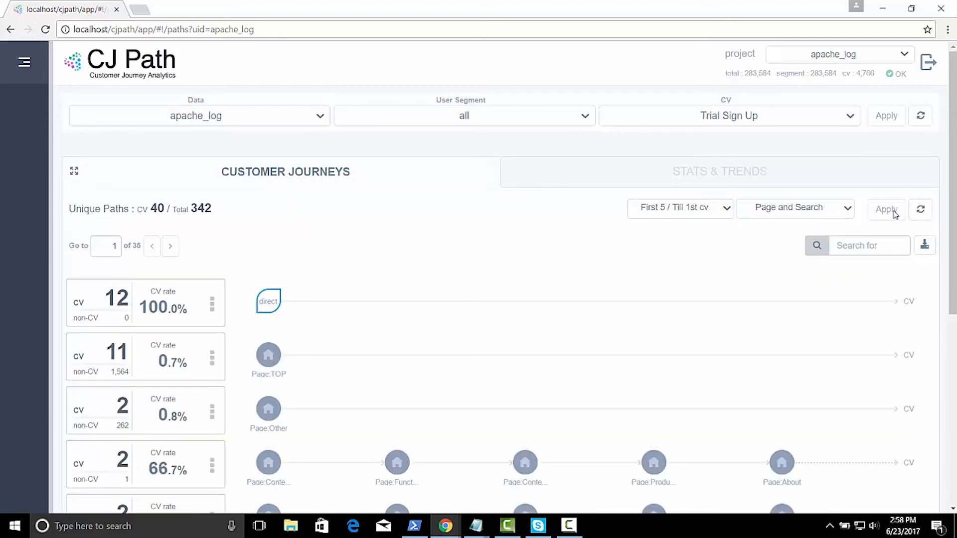
scroll(509, 358, "down", 1)
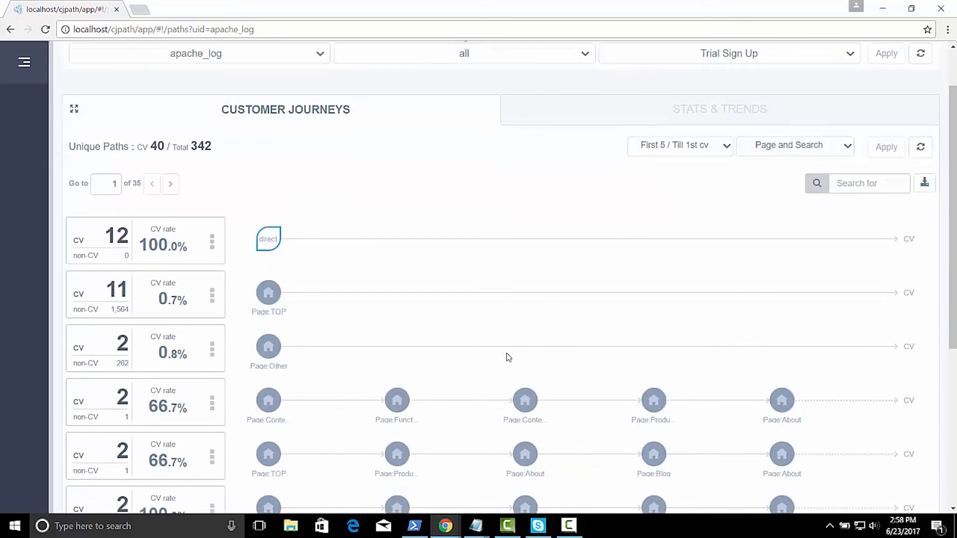
scroll(508, 357, "up", 1)
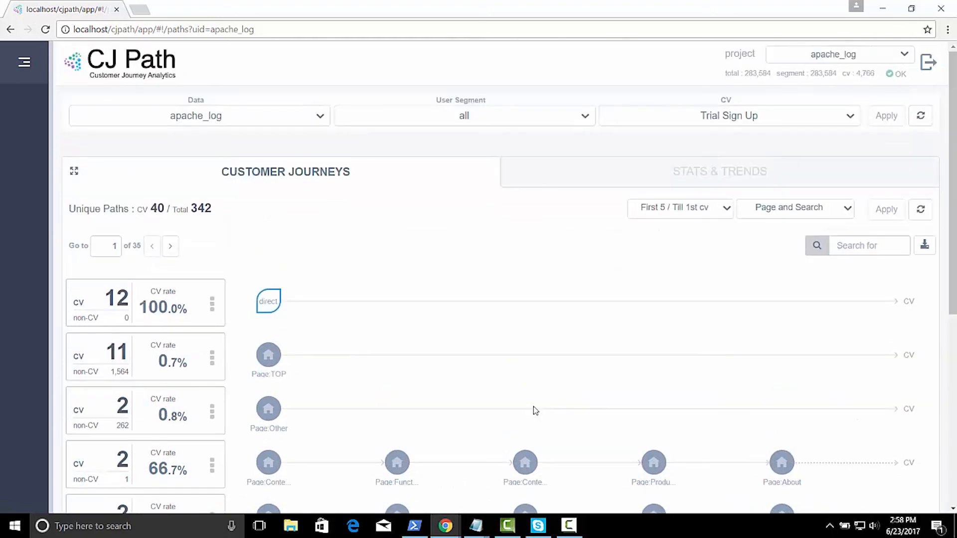
Filter the customer journey paths by the keyword "organic" and look through the matching paths
left_click(854, 247)
type("organic")
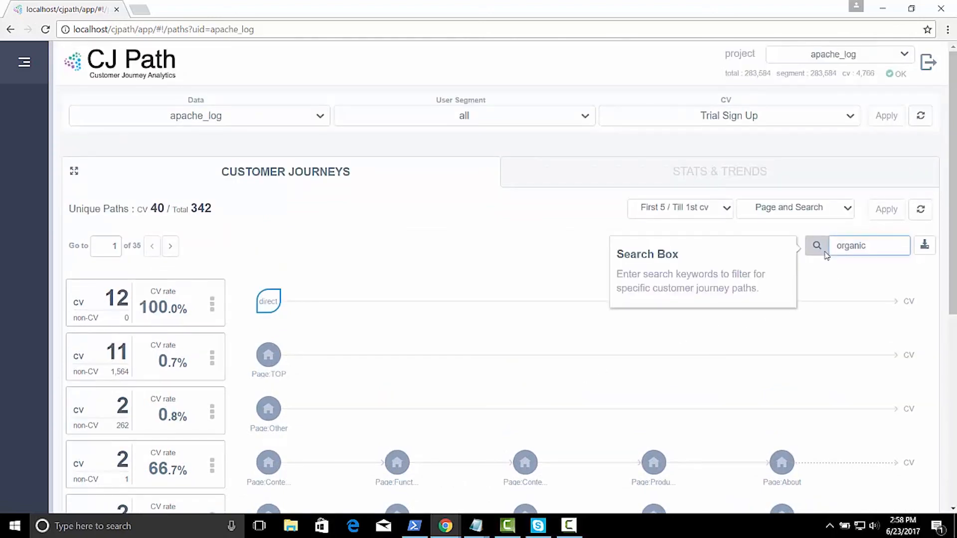
left_click(820, 249)
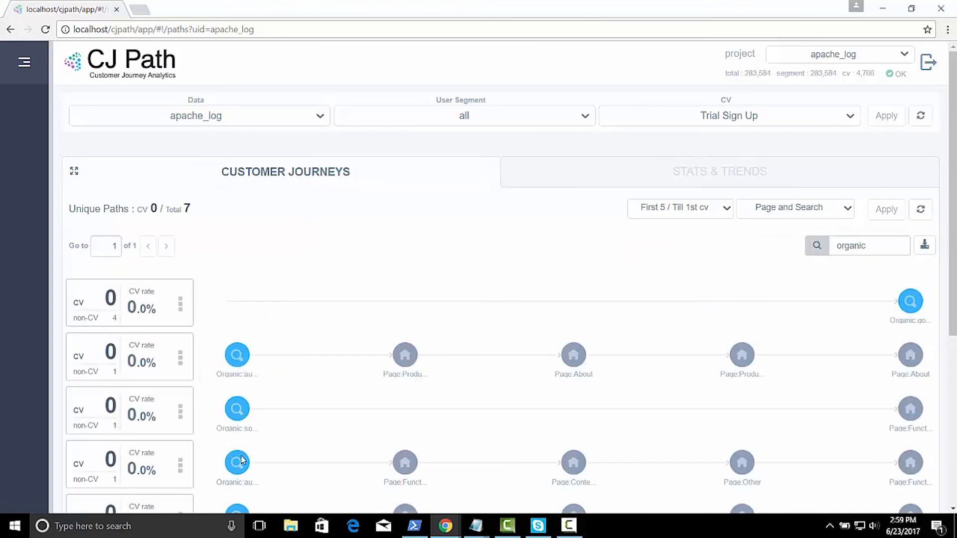
scroll(241, 459, "down", 3)
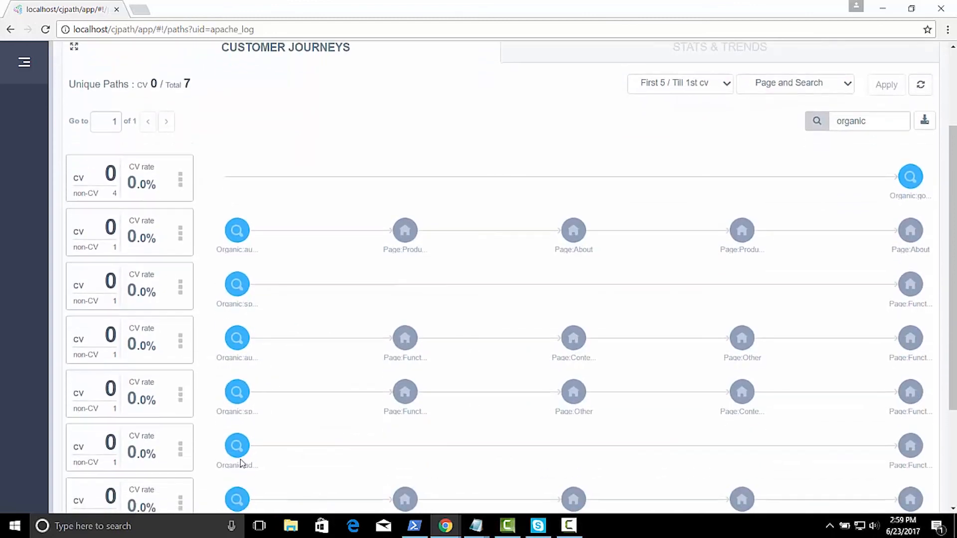